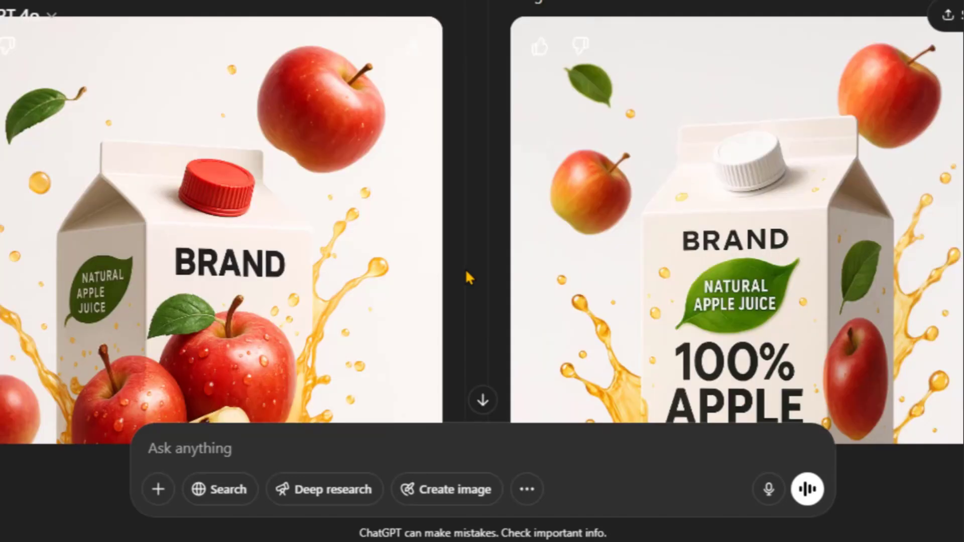
Scroll through the demo carton results and submit the edit request for the marked area.
{"action": "scroll", "coordinate": [468, 277], "scroll_direction": "down", "scroll_amount": 3}
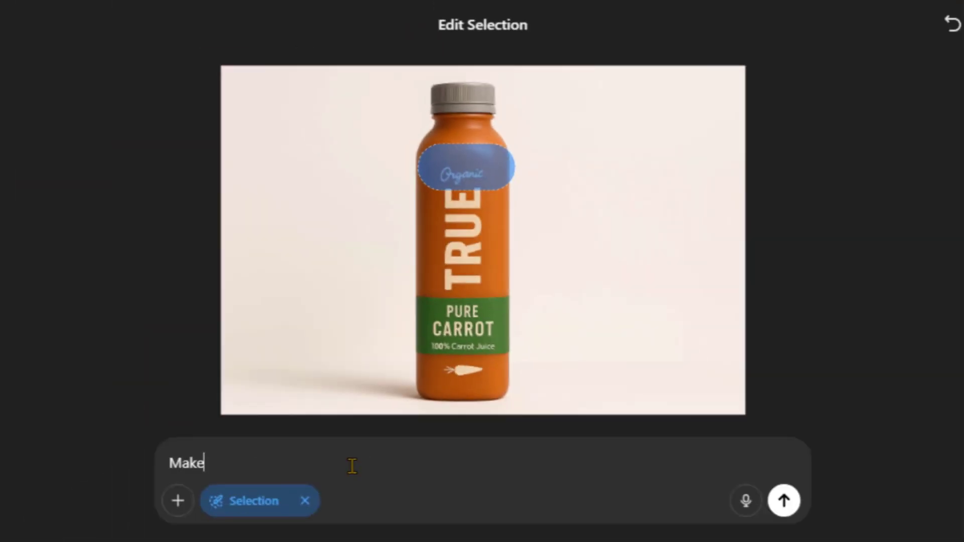
{"action": "key", "text": "Return"}
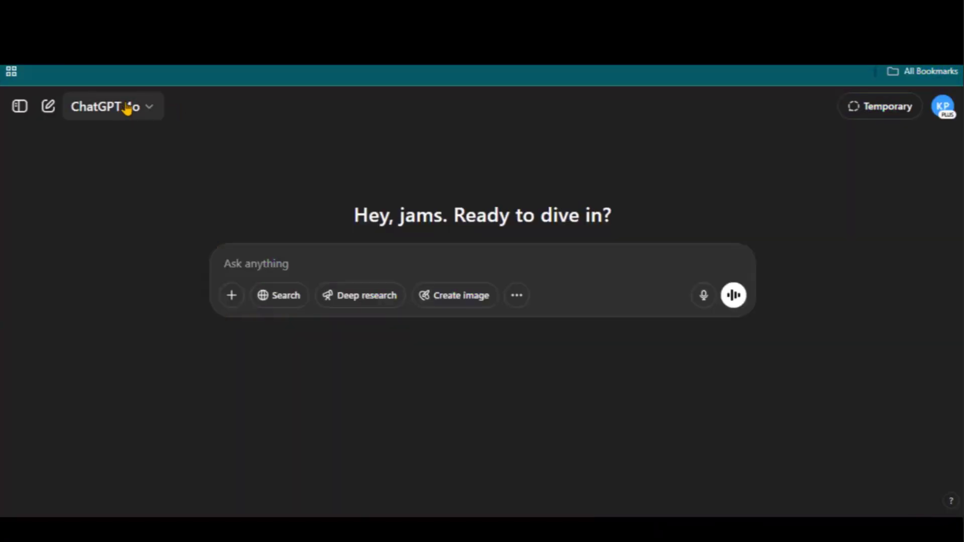
Keep the GPT-4o model and switch the message to image generation.
{"action": "left_click", "coordinate": [149, 111]}
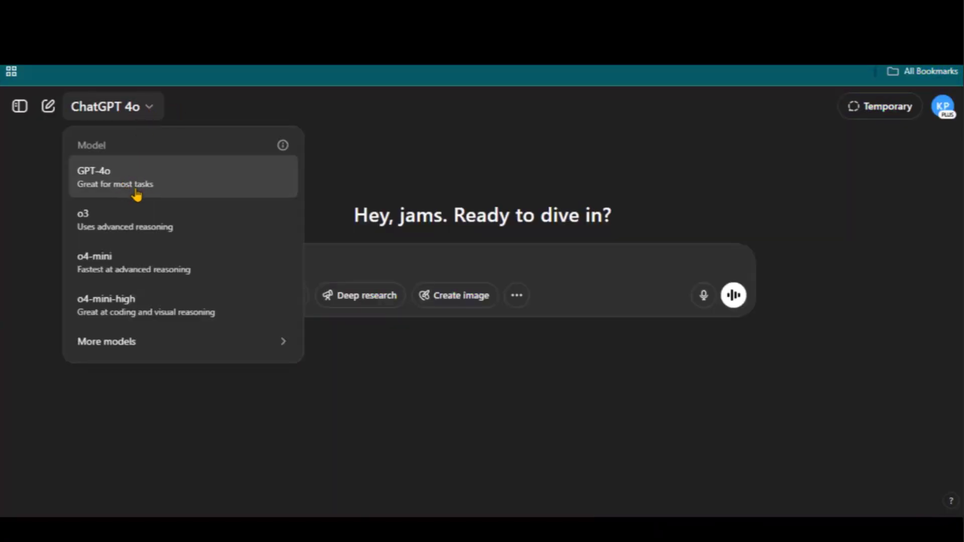
{"action": "left_click", "coordinate": [354, 182]}
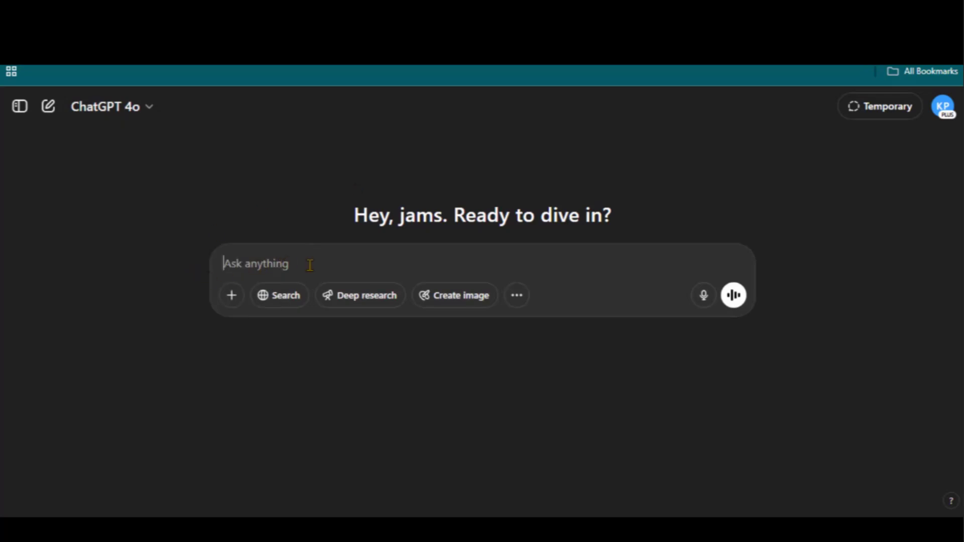
{"action": "left_click", "coordinate": [457, 300]}
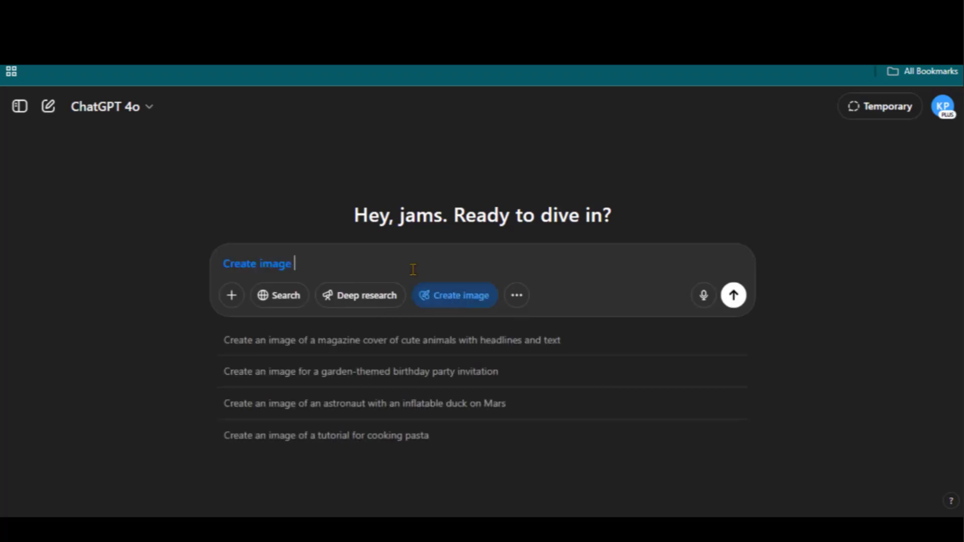
Paste the 3D Apple Juice carton prompt, check its background and leaf-label wording, and send it.
{"action": "right_click", "coordinate": [303, 264]}
{"action": "left_click", "coordinate": [313, 325]}
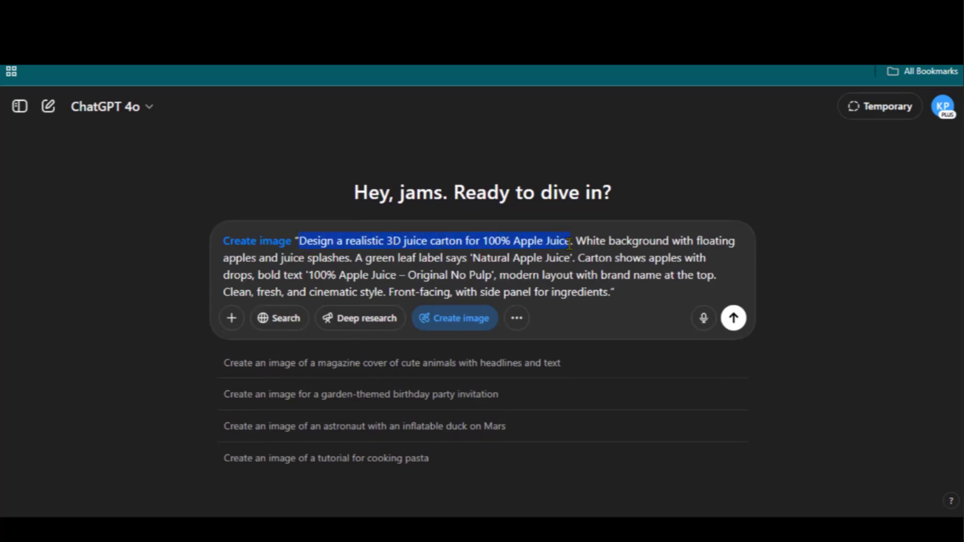
{"action": "left_click", "coordinate": [577, 242]}
{"action": "left_click_drag", "start_coordinate": [578, 241], "coordinate": [686, 241]}
{"action": "left_click_drag", "start_coordinate": [225, 265], "coordinate": [303, 259]}
{"action": "left_click", "coordinate": [344, 258]}
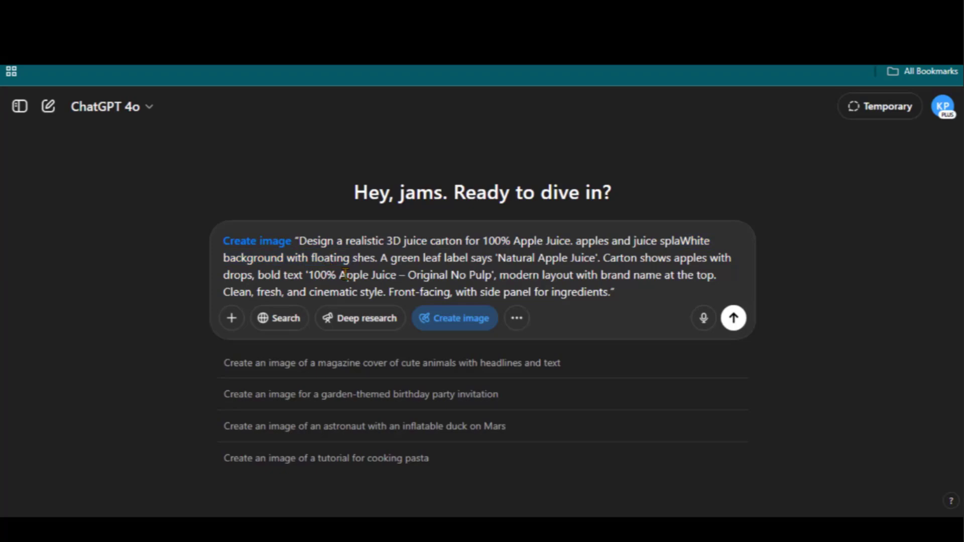
{"action": "key", "text": "ctrl+z"}
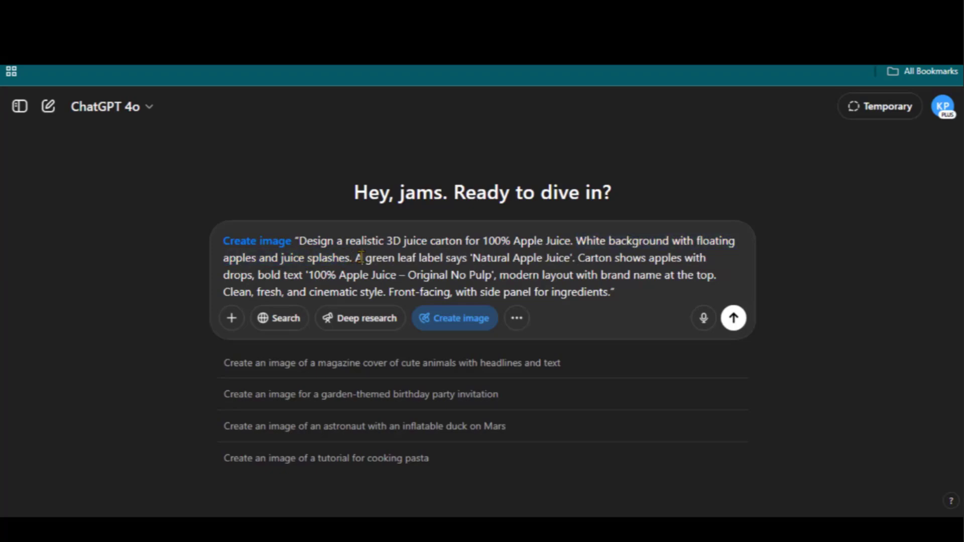
{"action": "left_click_drag", "start_coordinate": [355, 258], "coordinate": [578, 258]}
{"action": "left_click", "coordinate": [509, 259]}
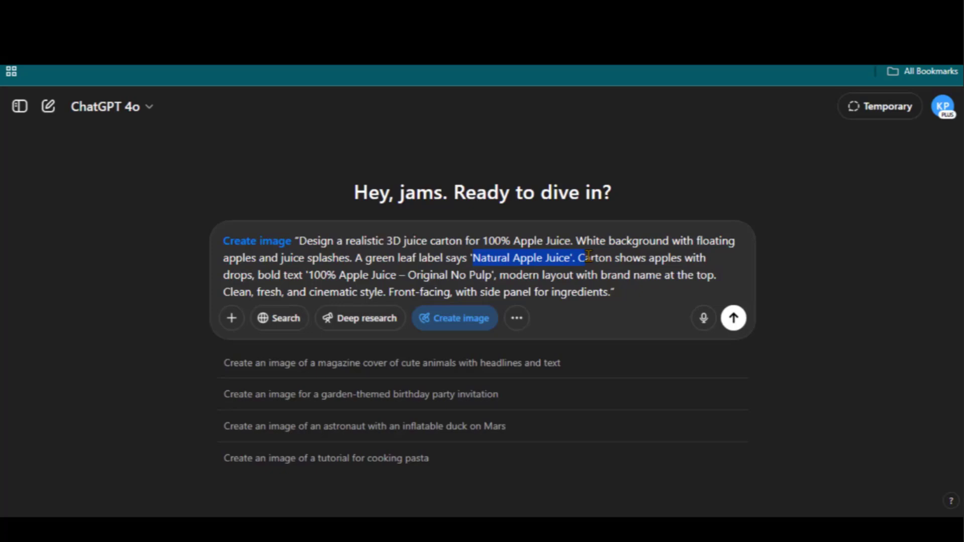
{"action": "left_click", "coordinate": [698, 259]}
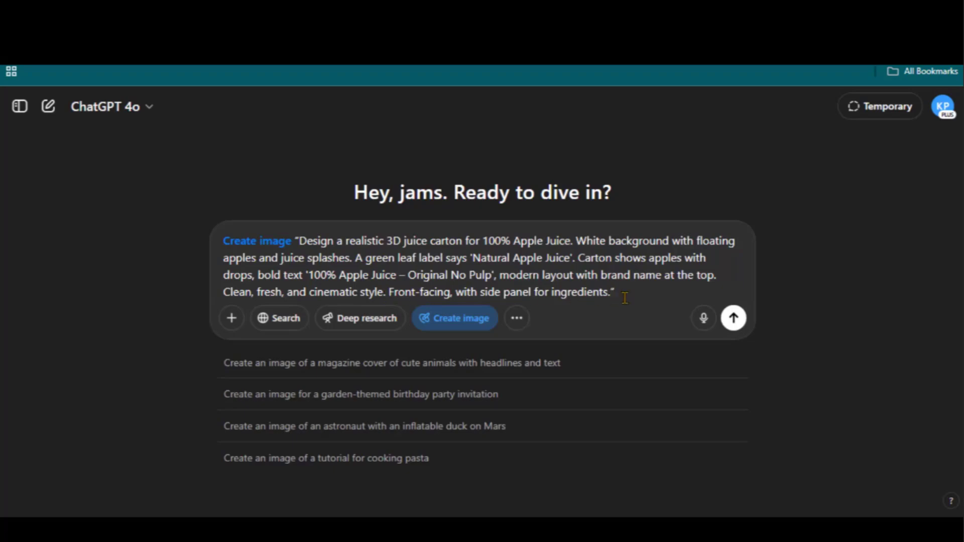
{"action": "key", "text": "Return"}
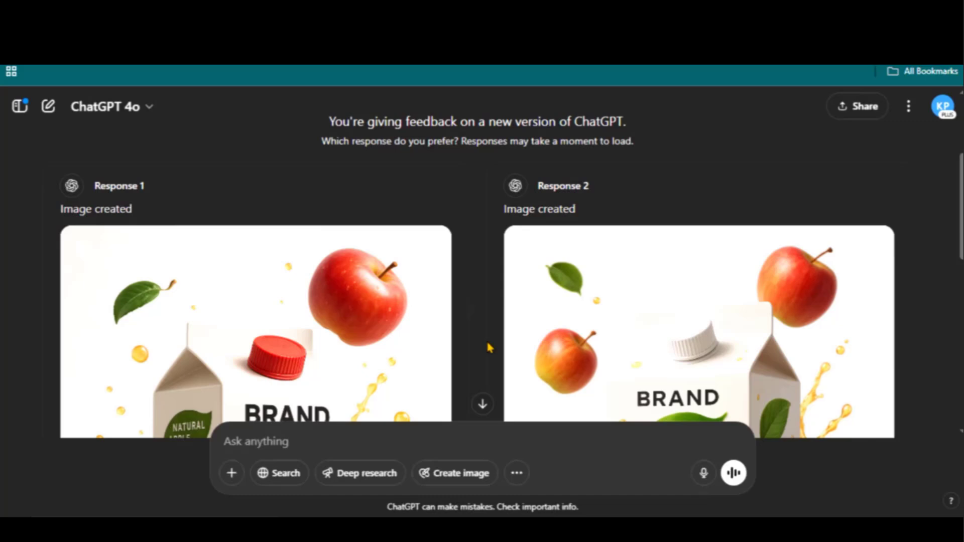
Compare both apple carton designs full-size, keeping the leaf-label version with two apples.
{"action": "scroll", "coordinate": [481, 326], "scroll_direction": "down", "scroll_amount": 2}
{"action": "scroll", "coordinate": [473, 310], "scroll_direction": "down", "scroll_amount": 2}
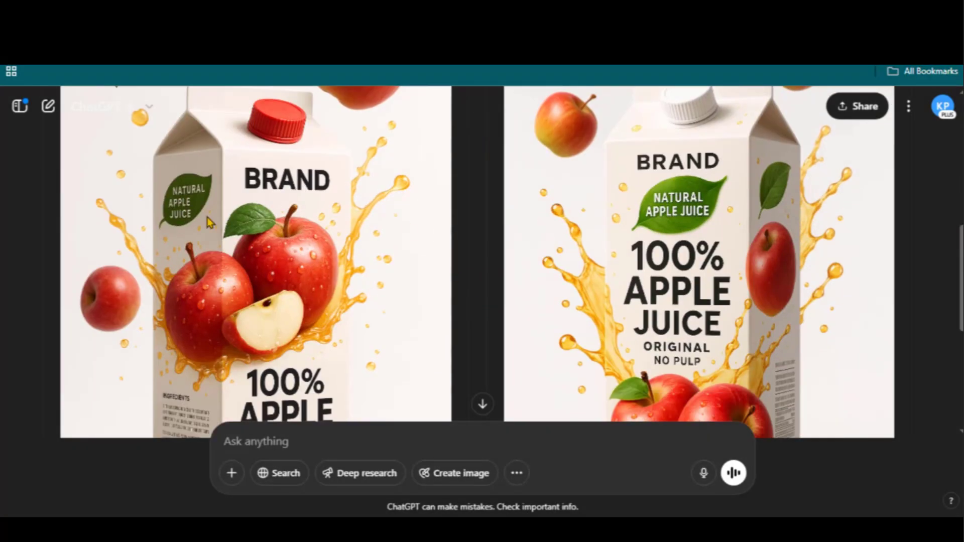
{"action": "scroll", "coordinate": [239, 301], "scroll_direction": "down", "scroll_amount": 2}
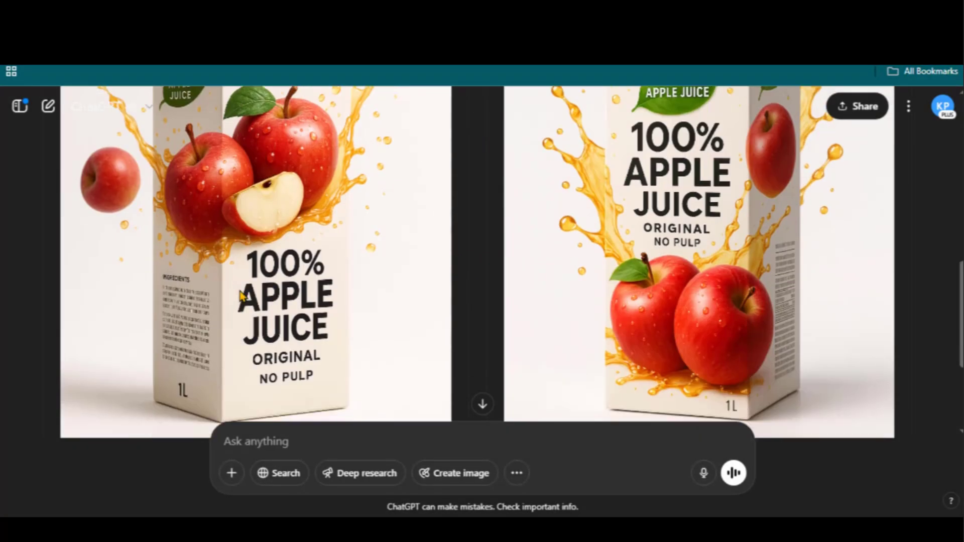
{"action": "left_click", "coordinate": [276, 243]}
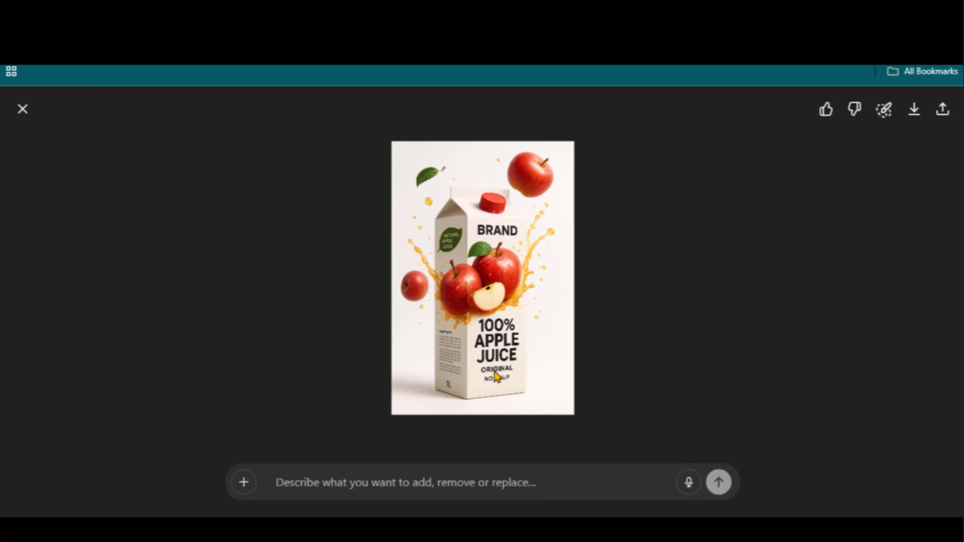
{"action": "key", "text": "Right"}
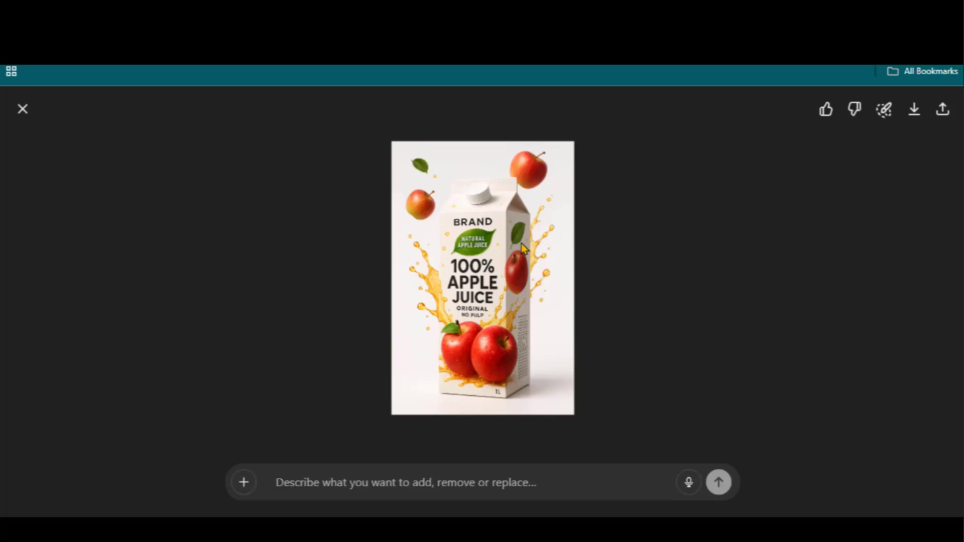
{"action": "key", "text": "Escape"}
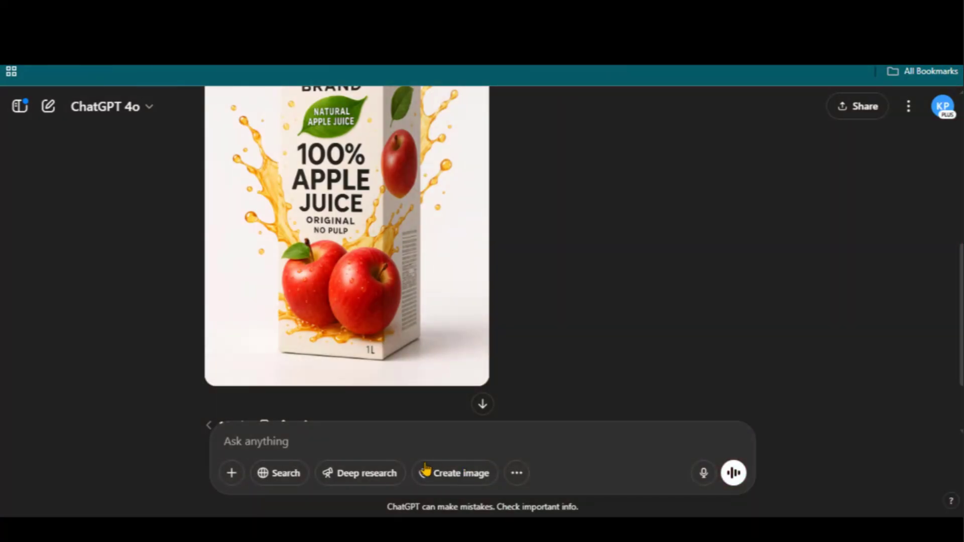
{"action": "left_click", "coordinate": [425, 472]}
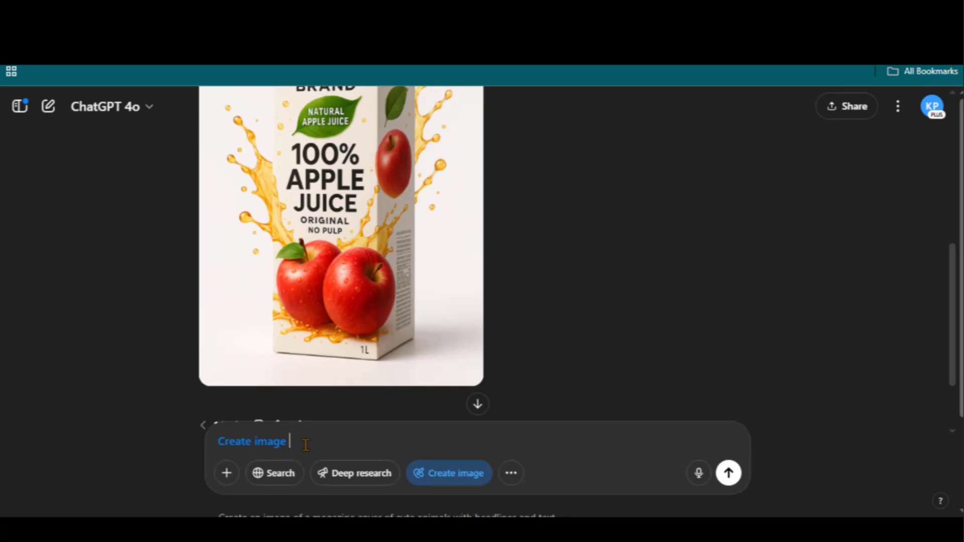
Paste and send the carrot bottle prompt with TRUE, PURE CARROT and Organic labels.
{"action": "type", "text": "\"Create a tall, matte-finish plastic juice bottle with a gray twist cap. The bottle is deep orange, labeled 'TRUE' in tall distressed white text vertically. A green horizontal band across the middle says 'PURE CARROT – 100% Carrot Juice' in white clean font. Above it, 'Organic' in a handwritten style. A small carrot icon is printed in white. No splash, minimal design, earthy organic aesthetic, clean white background.\""}
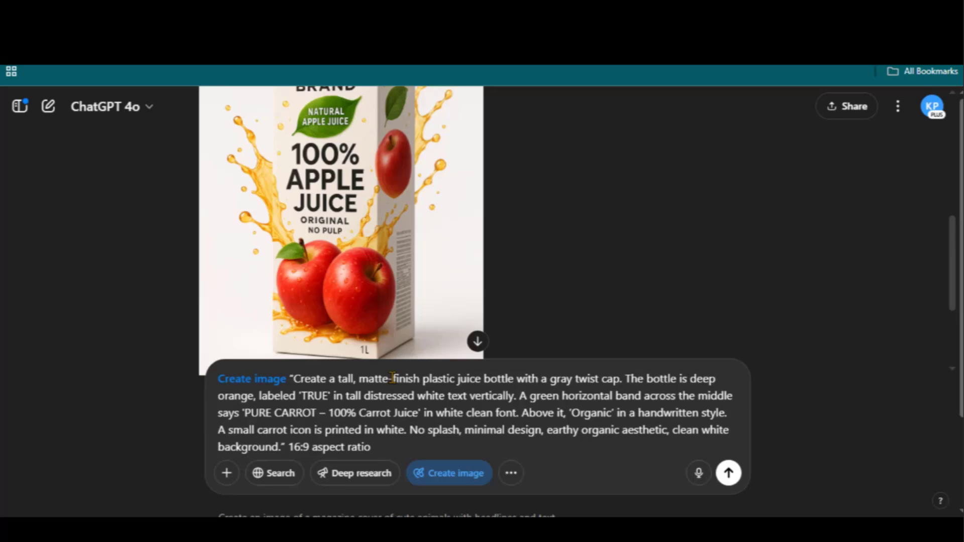
{"action": "left_click_drag", "start_coordinate": [244, 413], "coordinate": [417, 413]}
{"action": "left_click", "coordinate": [514, 416]}
{"action": "left_click", "coordinate": [733, 475]}
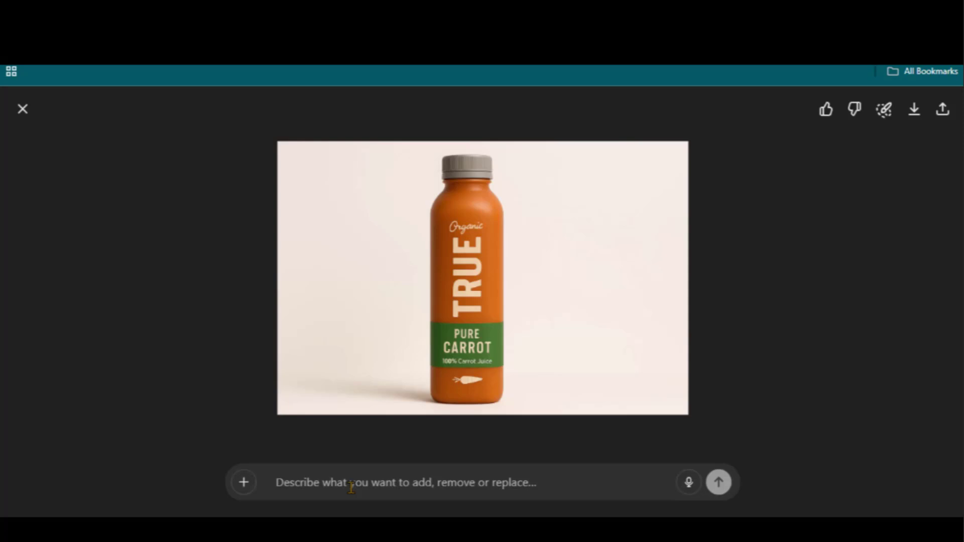
Mark the Organic badge, request 'Make it bold', then download the resulting BOLD bottle image.
{"action": "left_click", "coordinate": [884, 110]}
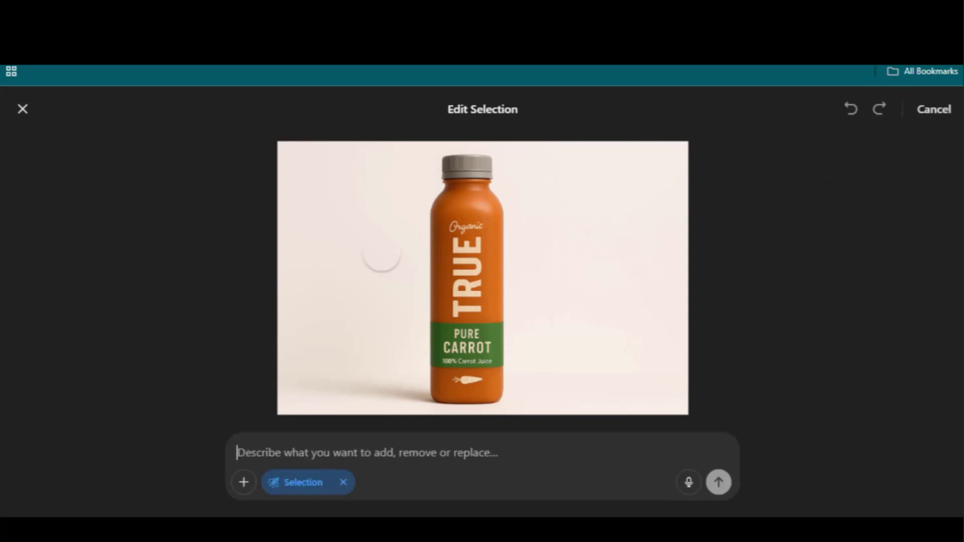
{"action": "left_click_drag", "start_coordinate": [451, 221], "coordinate": [490, 221]}
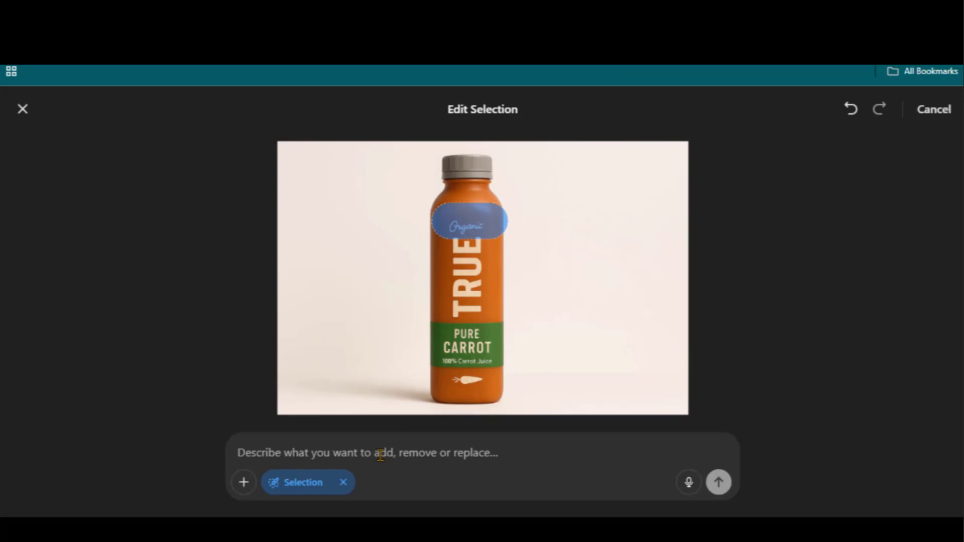
{"action": "type", "text": "Make it bold."}
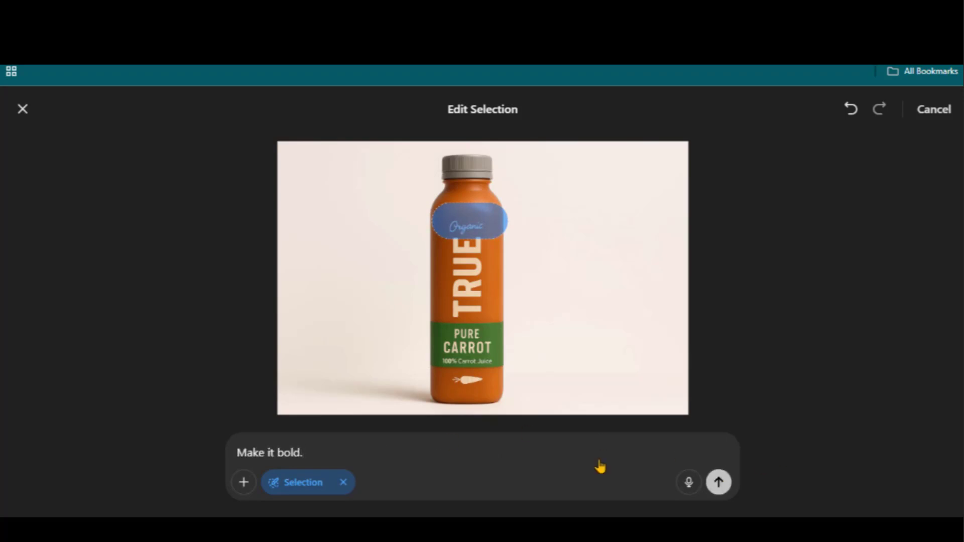
{"action": "left_click", "coordinate": [719, 482]}
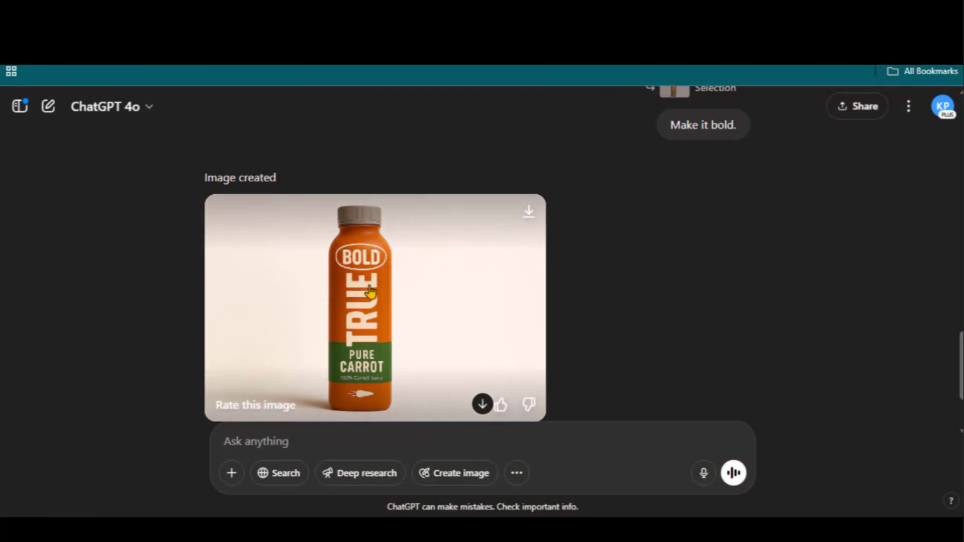
{"action": "left_click", "coordinate": [370, 292]}
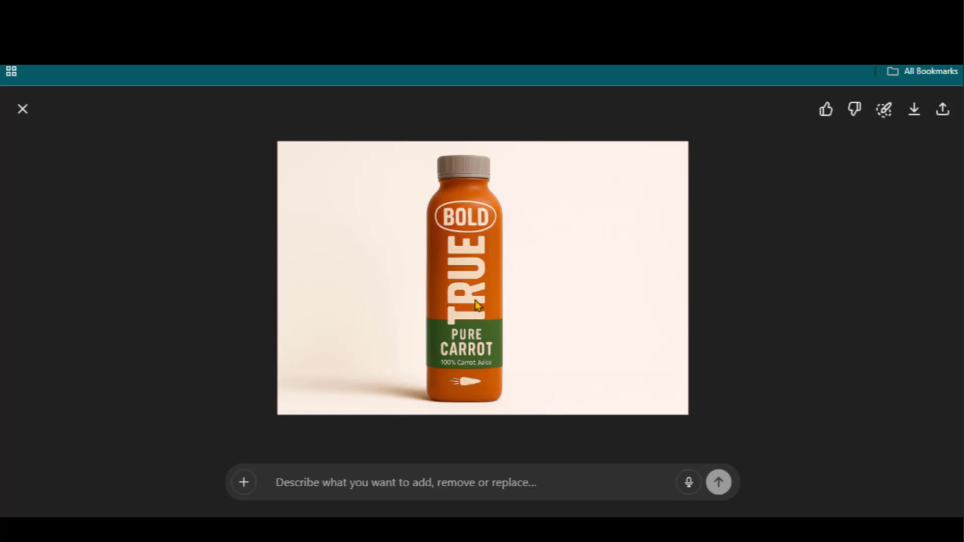
{"action": "left_click", "coordinate": [914, 109]}
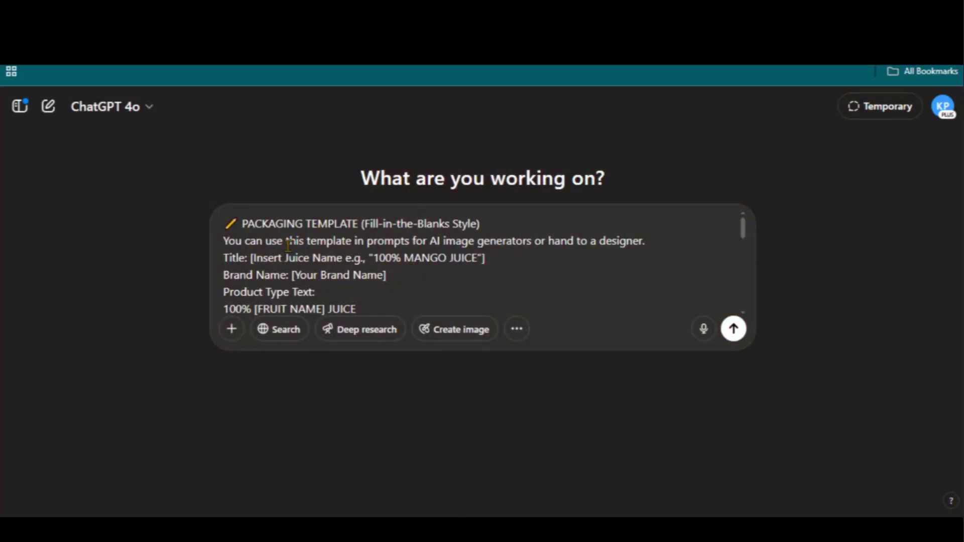
Replace the template's brand placeholder with the MANGIO brand name.
{"action": "left_click_drag", "start_coordinate": [224, 224], "coordinate": [318, 227]}
{"action": "left_click", "coordinate": [504, 223]}
{"action": "triple_click", "coordinate": [435, 241]}
{"action": "left_click_drag", "start_coordinate": [253, 257], "coordinate": [388, 275]}
{"action": "type", "text": "MANGO"}
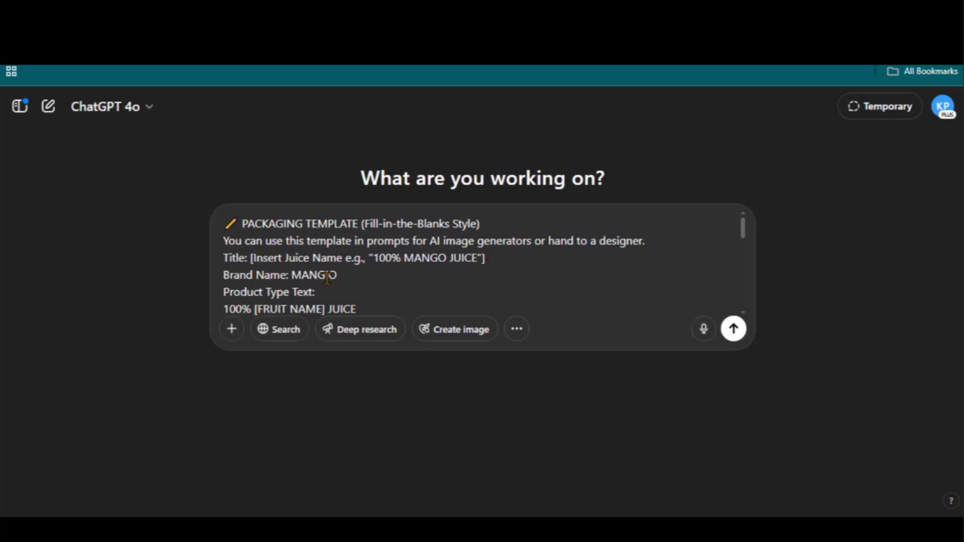
{"action": "left_click_drag", "start_coordinate": [255, 309], "coordinate": [320, 298]}
Review the filled template's 100% MANGO JUICE title, MANGIO brand and Product Type lines.
{"action": "scroll", "coordinate": [319, 299], "scroll_direction": "down", "scroll_amount": 3}
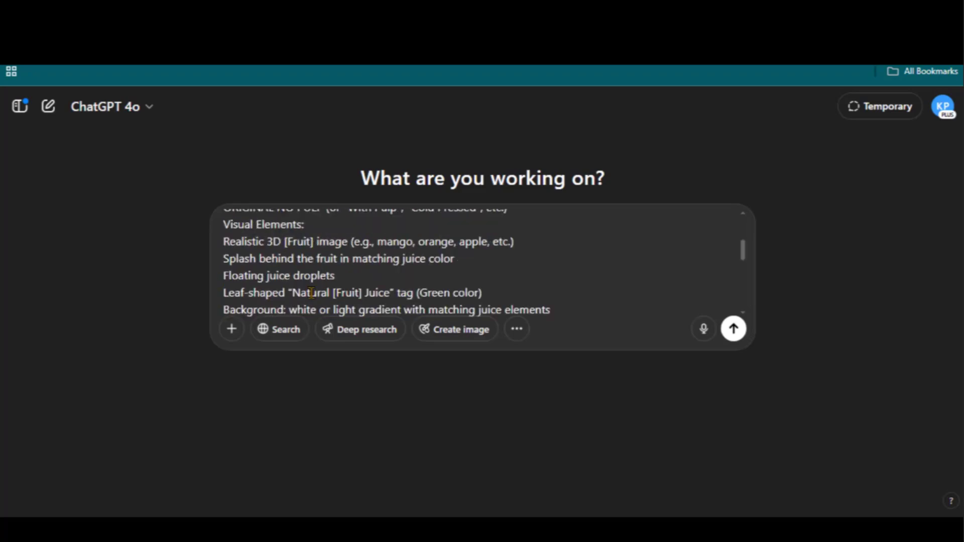
{"action": "scroll", "coordinate": [320, 298], "scroll_direction": "up", "scroll_amount": 6}
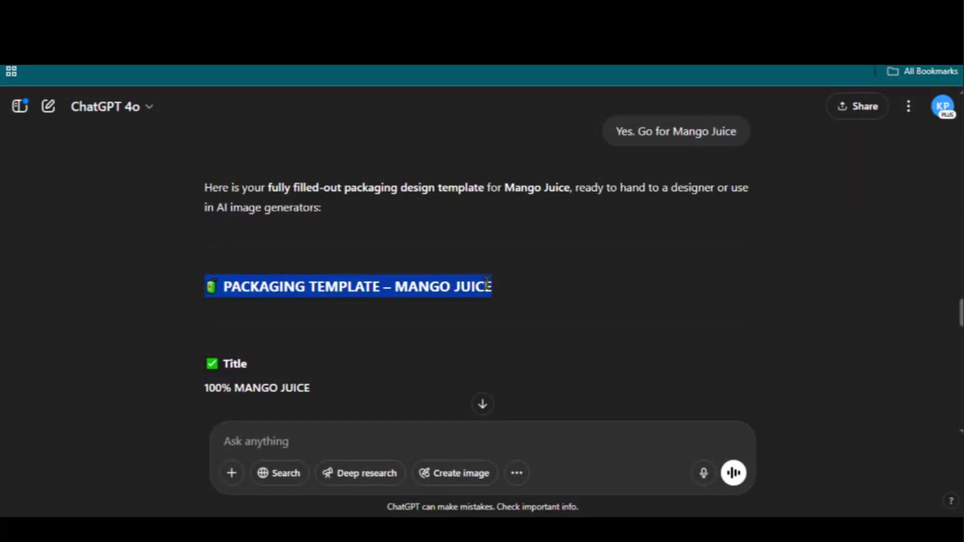
{"action": "scroll", "coordinate": [265, 295], "scroll_direction": "down", "scroll_amount": 3}
{"action": "left_click_drag", "start_coordinate": [205, 269], "coordinate": [311, 274]}
{"action": "scroll", "coordinate": [280, 323], "scroll_direction": "down", "scroll_amount": 2}
{"action": "left_click_drag", "start_coordinate": [204, 249], "coordinate": [252, 279]}
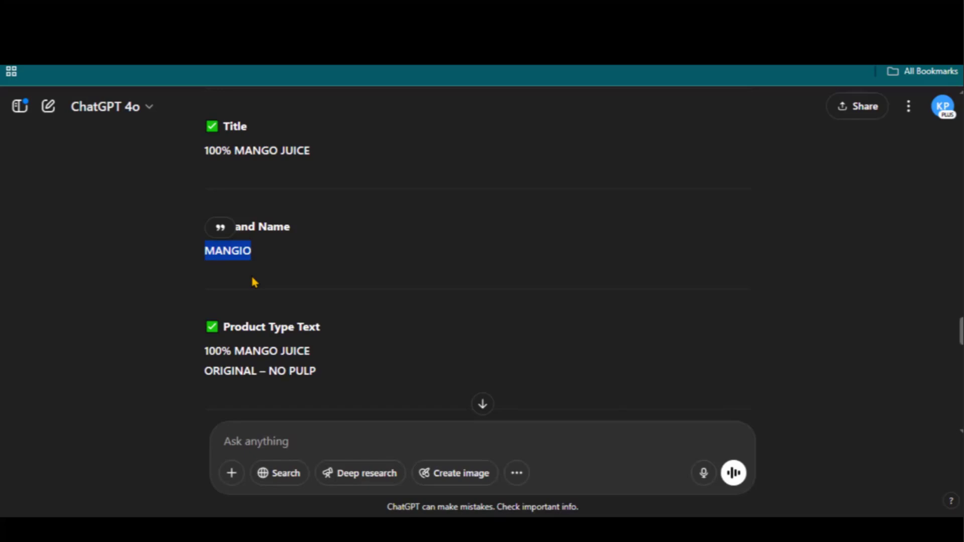
{"action": "scroll", "coordinate": [205, 252], "scroll_direction": "down", "scroll_amount": 2}
{"action": "left_click_drag", "start_coordinate": [204, 230], "coordinate": [542, 238]}
{"action": "scroll", "coordinate": [204, 253], "scroll_direction": "down", "scroll_amount": 2}
Review the visual elements, juice droplets, green leaf tag and Color Theme sections.
{"action": "left_click", "coordinate": [414, 256]}
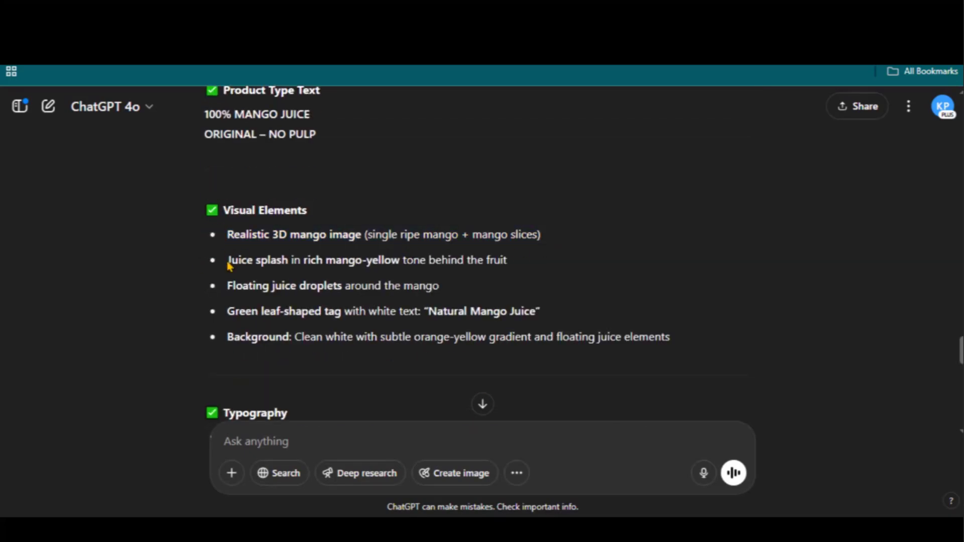
{"action": "left_click_drag", "start_coordinate": [227, 286], "coordinate": [525, 282]}
{"action": "left_click_drag", "start_coordinate": [227, 312], "coordinate": [673, 338]}
{"action": "left_click", "coordinate": [673, 338]}
{"action": "scroll", "coordinate": [248, 246], "scroll_direction": "down", "scroll_amount": 5}
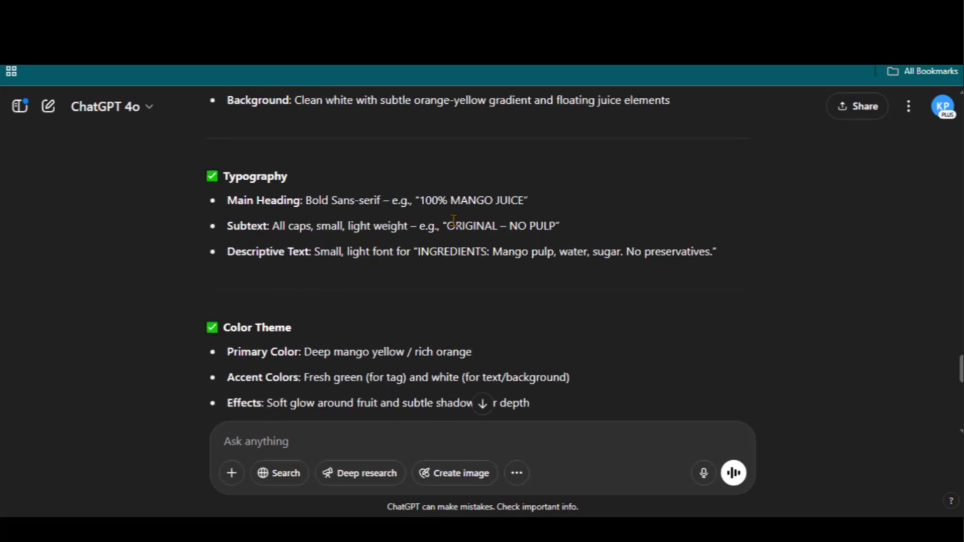
{"action": "scroll", "coordinate": [414, 269], "scroll_direction": "down", "scroll_amount": 2}
{"action": "left_click_drag", "start_coordinate": [205, 209], "coordinate": [538, 297]}
{"action": "left_click", "coordinate": [538, 297]}
{"action": "scroll", "coordinate": [538, 297], "scroll_direction": "down", "scroll_amount": 2}
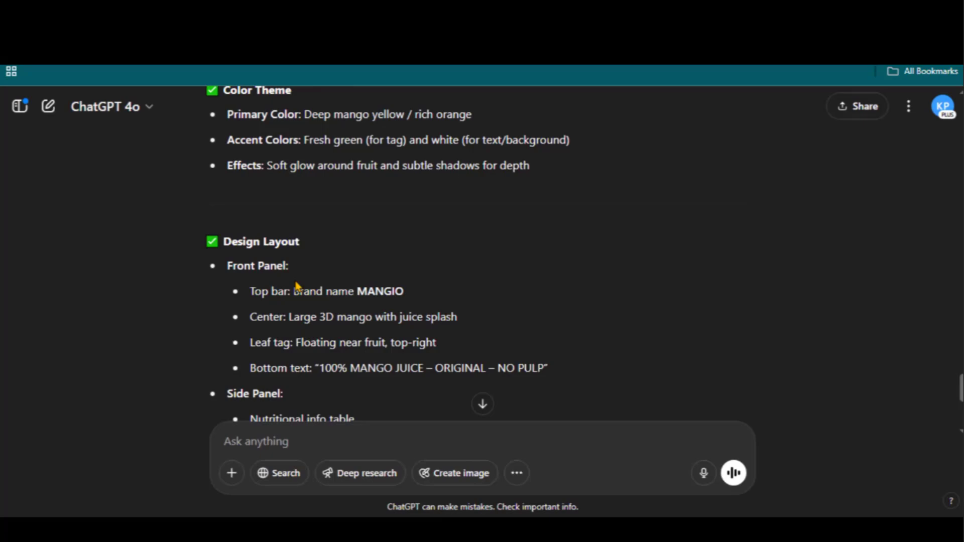
{"action": "left_click_drag", "start_coordinate": [248, 291], "coordinate": [463, 300]}
{"action": "left_click", "coordinate": [463, 300]}
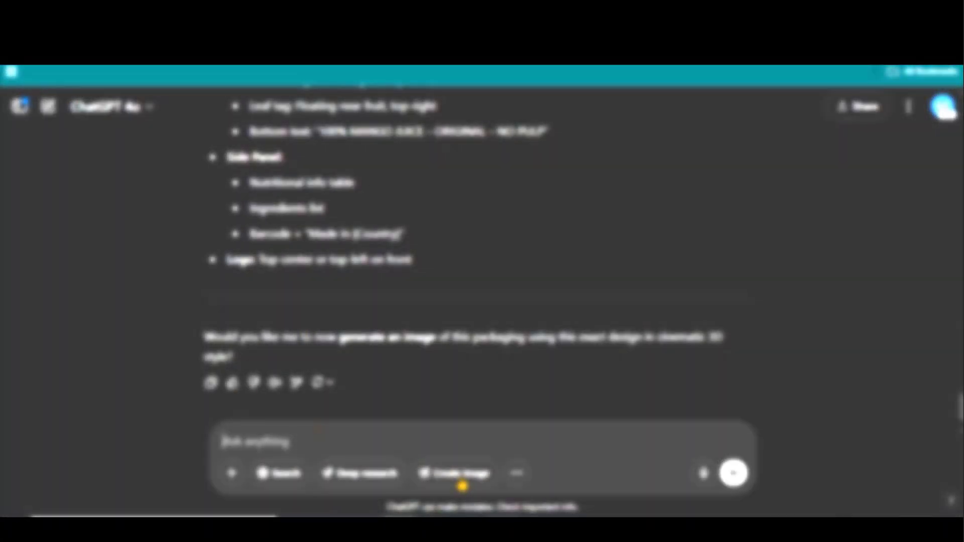
Copy the Front Panel to Logo layout text into a new image-creation prompt.
{"action": "left_click", "coordinate": [462, 486]}
{"action": "scroll", "coordinate": [328, 451], "scroll_direction": "up", "scroll_amount": 2}
{"action": "left_click_drag", "start_coordinate": [221, 107], "coordinate": [322, 406]}
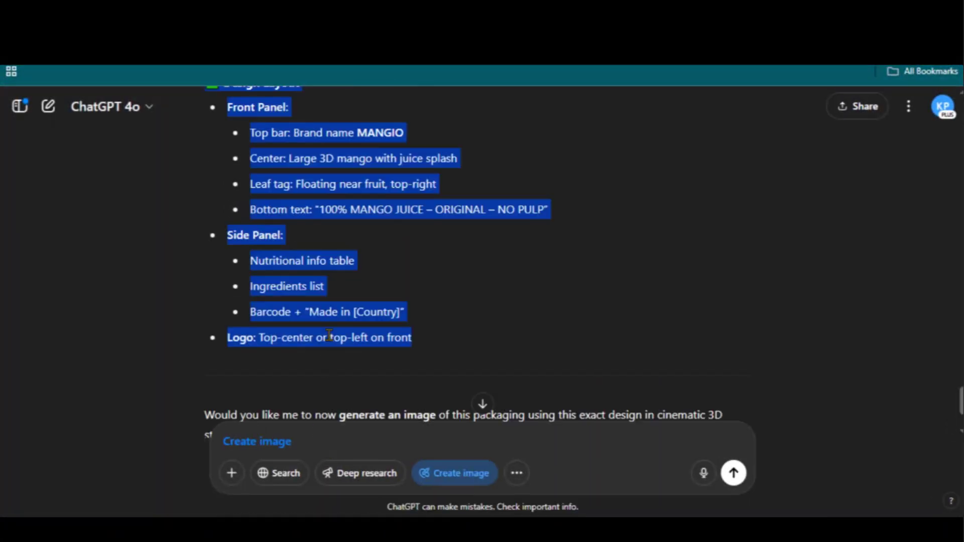
{"action": "right_click", "coordinate": [327, 134]}
{"action": "left_click", "coordinate": [371, 150]}
{"action": "left_click", "coordinate": [311, 451]}
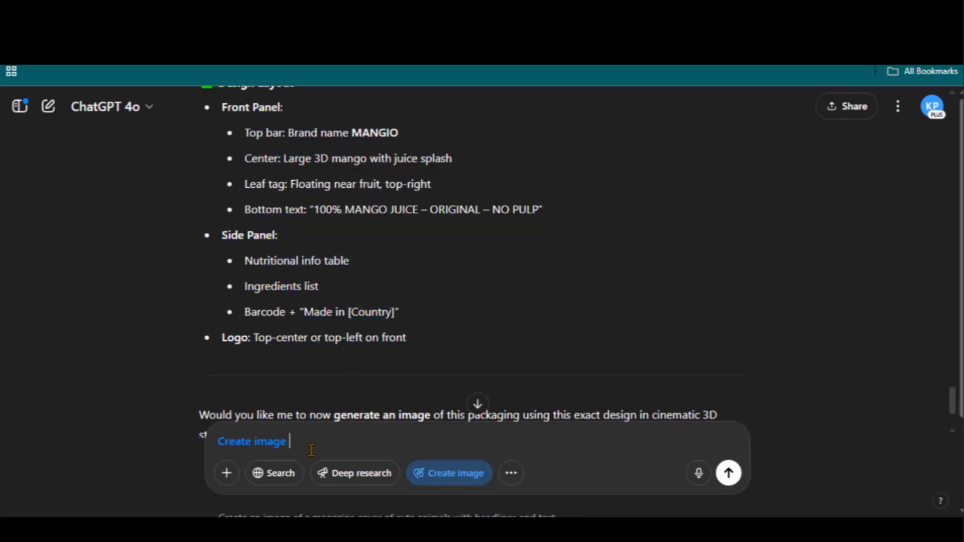
{"action": "key", "text": "ctrl+v"}
Add a 16:9 aspect ratio, send it, and view the generated MANGIO carton full-size.
{"action": "scroll", "coordinate": [444, 440], "scroll_direction": "down", "scroll_amount": 5}
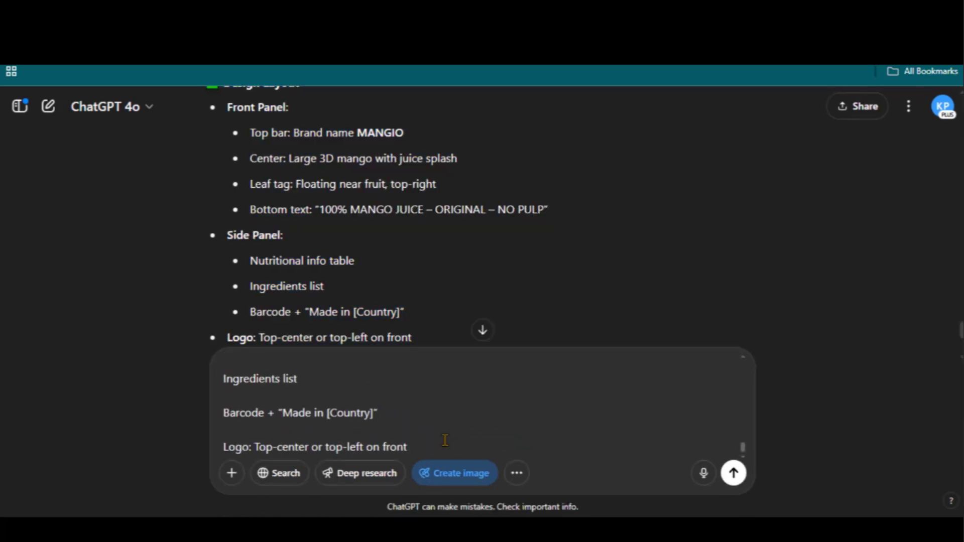
{"action": "key", "text": "shift+Return"}
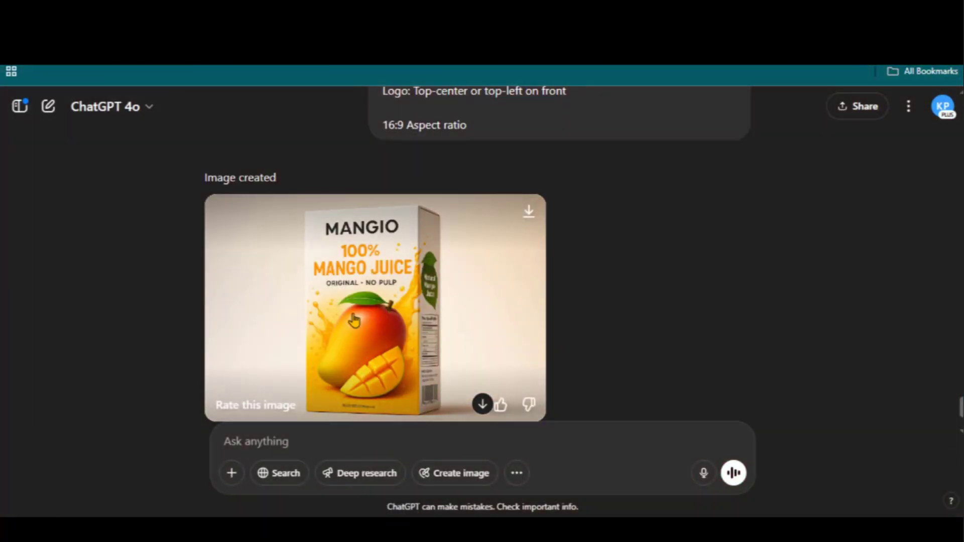
{"action": "left_click", "coordinate": [372, 299]}
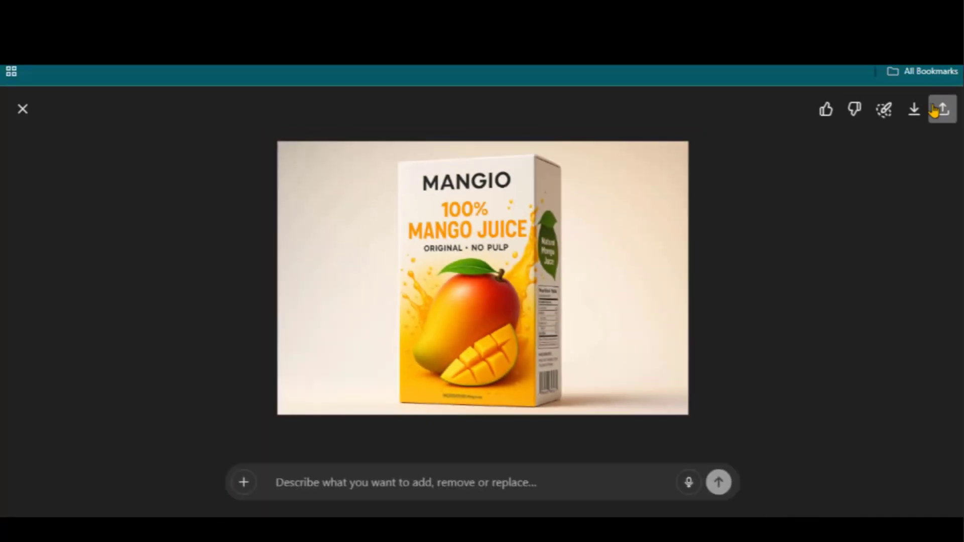
Download the mango carton, attach it with the blank orange bottle, and request 'Convert the first image'.
{"action": "left_click", "coordinate": [914, 109]}
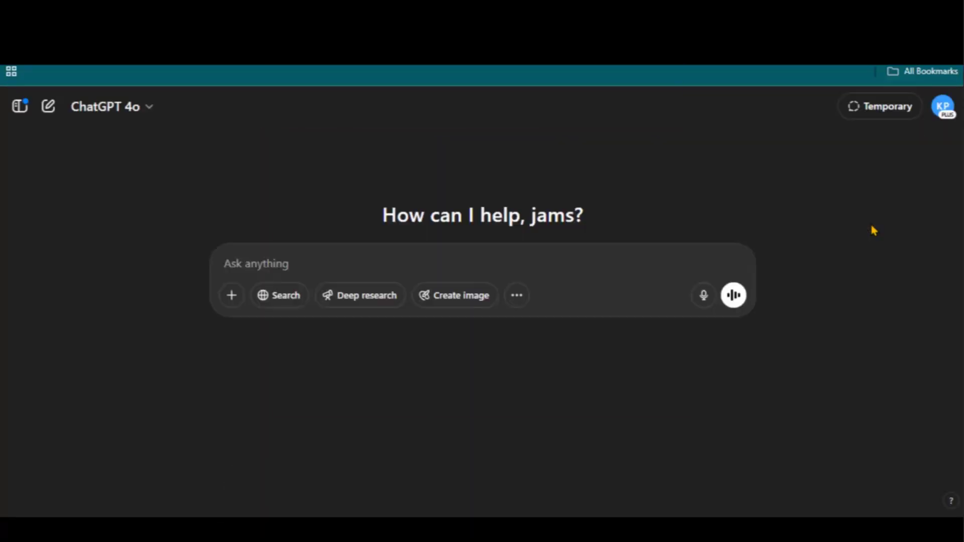
{"action": "left_click", "coordinate": [231, 295]}
{"action": "left_click", "coordinate": [300, 259]}
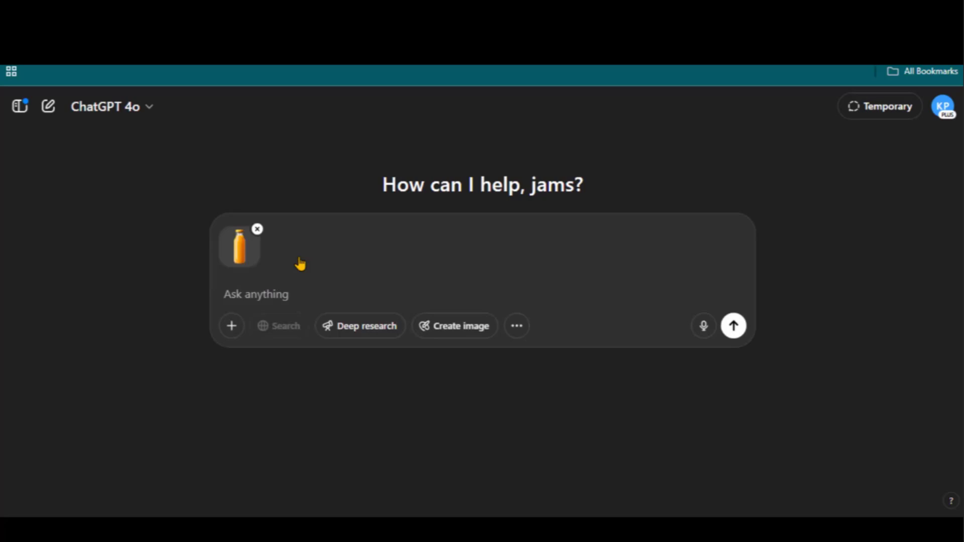
{"action": "left_click", "coordinate": [232, 325]}
{"action": "left_click", "coordinate": [292, 297]}
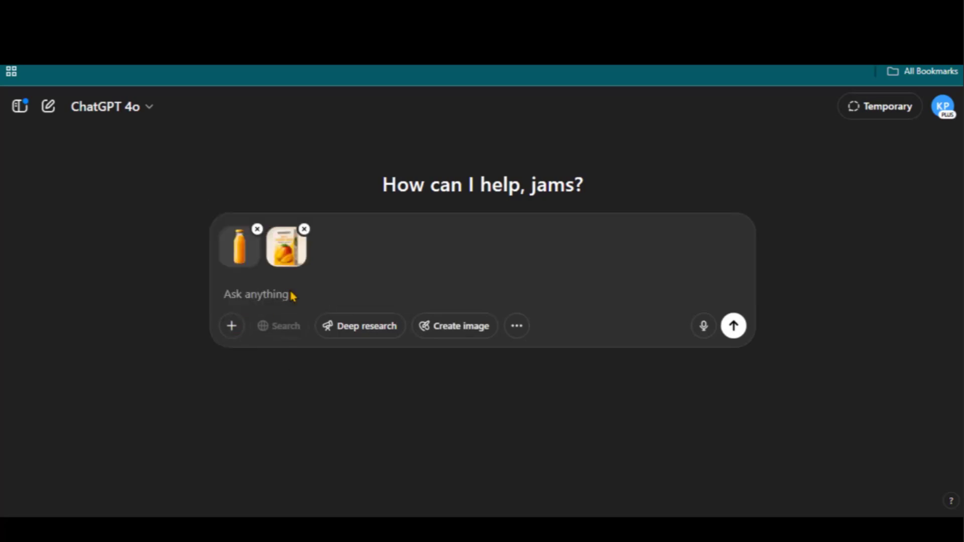
{"action": "type", "text": "Convert the first image"}
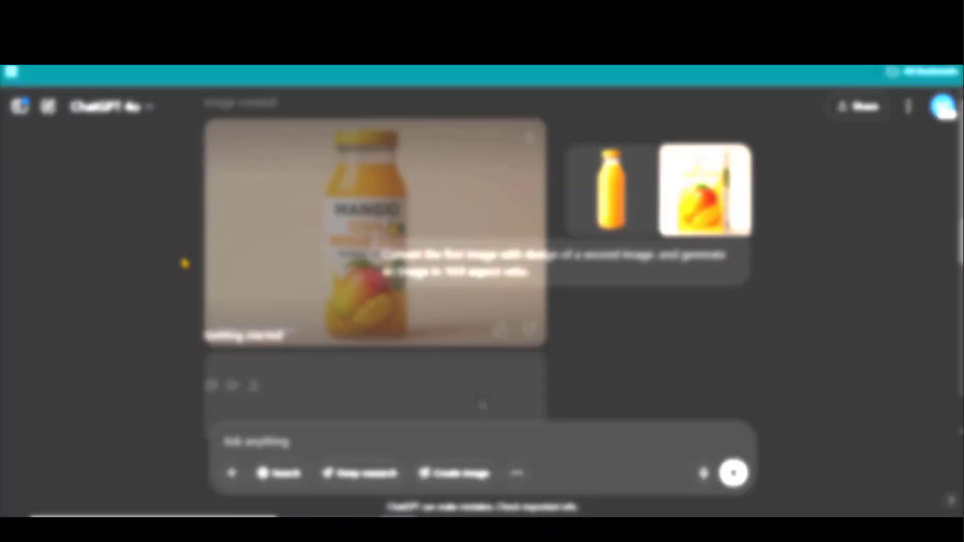
{"action": "left_click", "coordinate": [461, 305]}
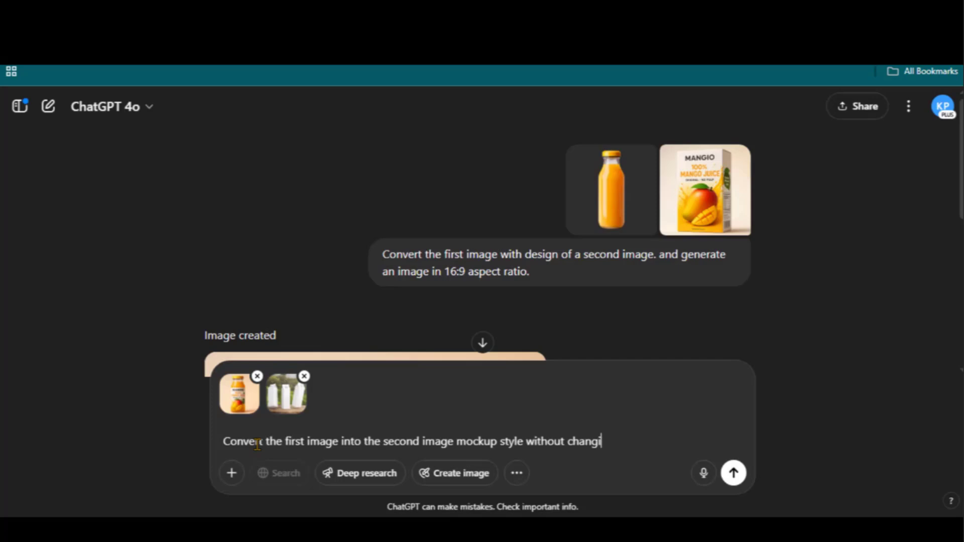
Write the mockup-style conversion prompt, keeping the design unchanged in 16:9 aspect.
{"action": "type", "text": "aspect ratio."}
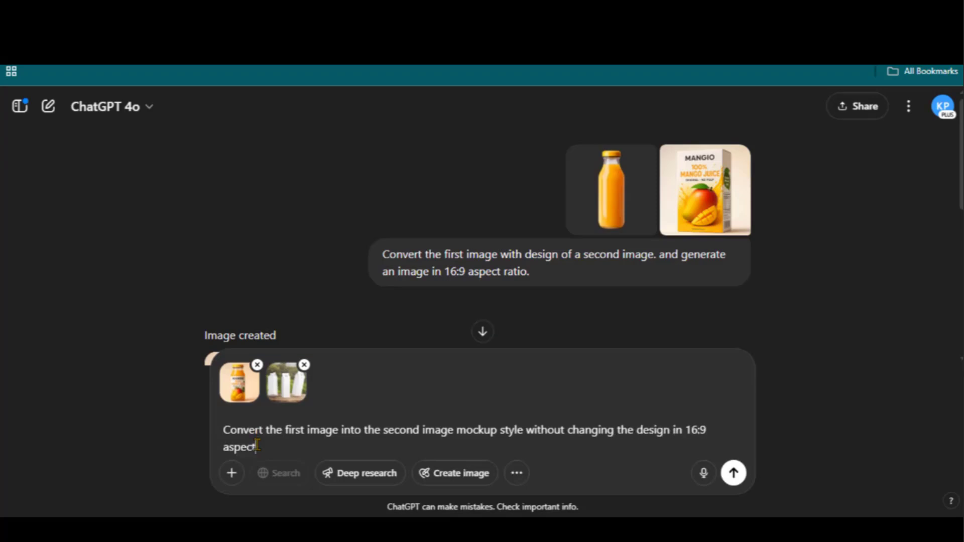